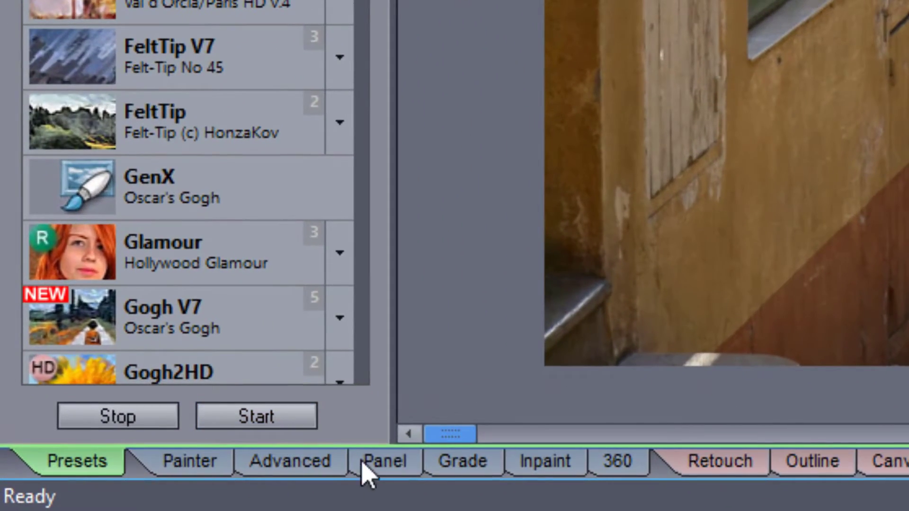
Enable Capture Video Frames and paint the street photo, pausing and resuming once until finished
left_click(320, 471)
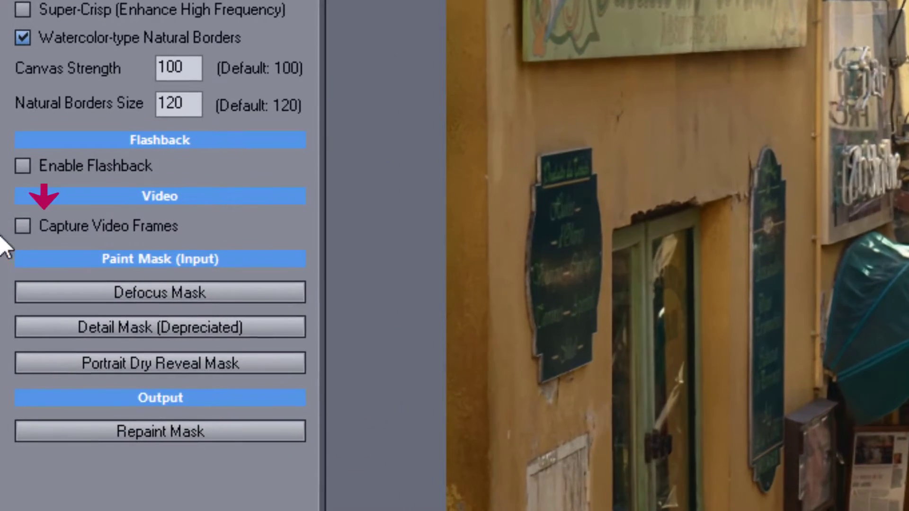
left_click(58, 225)
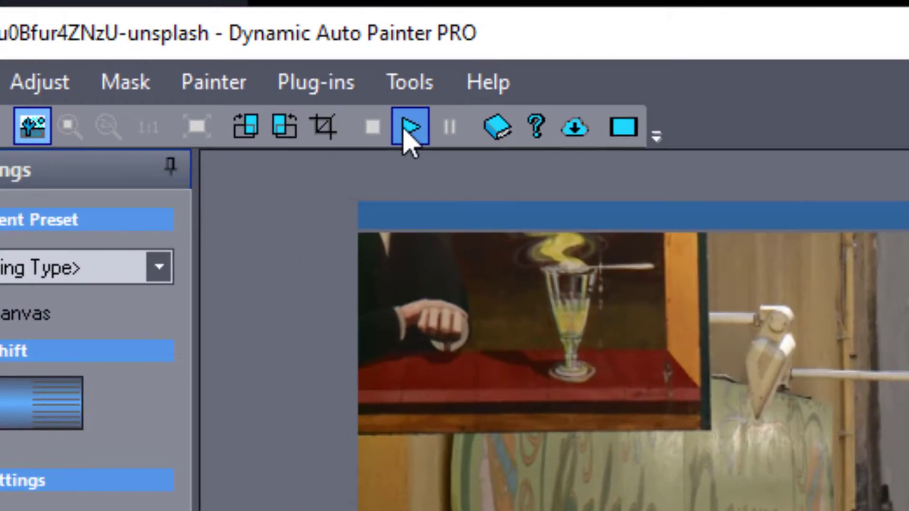
left_click(408, 131)
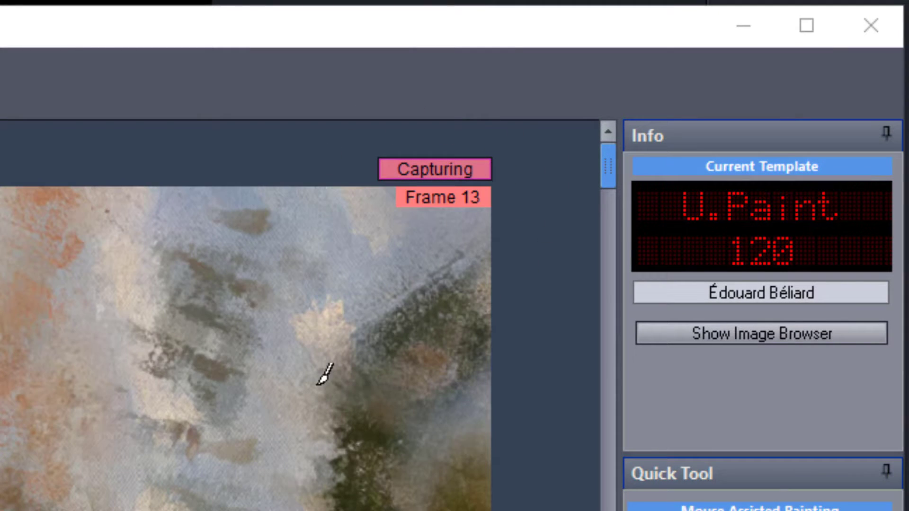
left_click(458, 166)
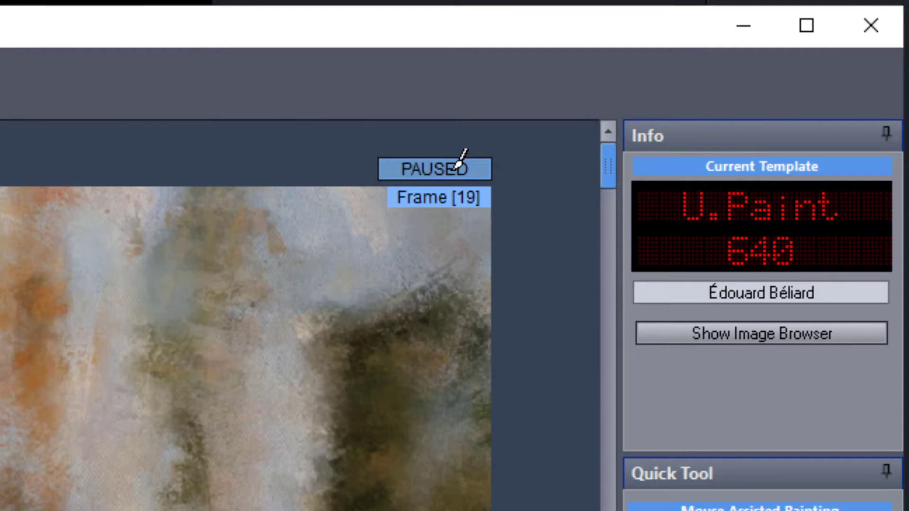
left_click(456, 167)
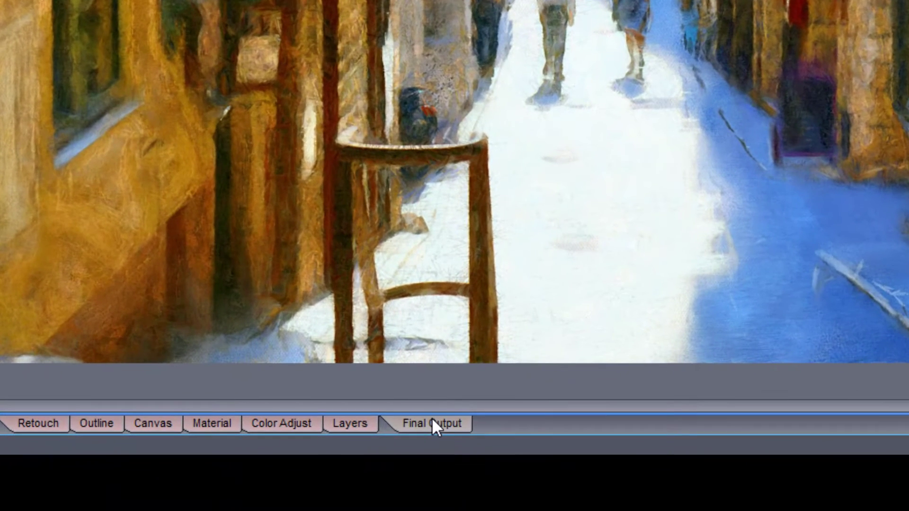
Set up a Save Video export from Final Output with format M-JPEG Avi (internal)
left_click(389, 494)
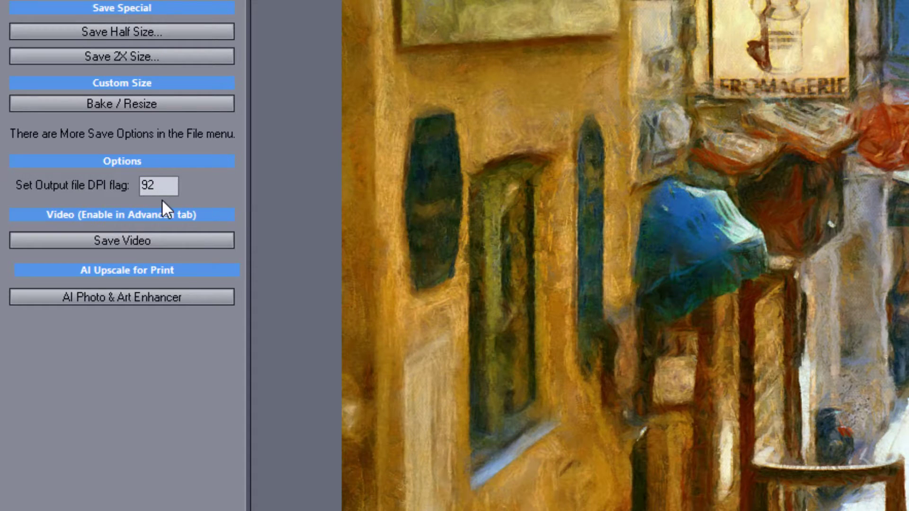
left_click(152, 241)
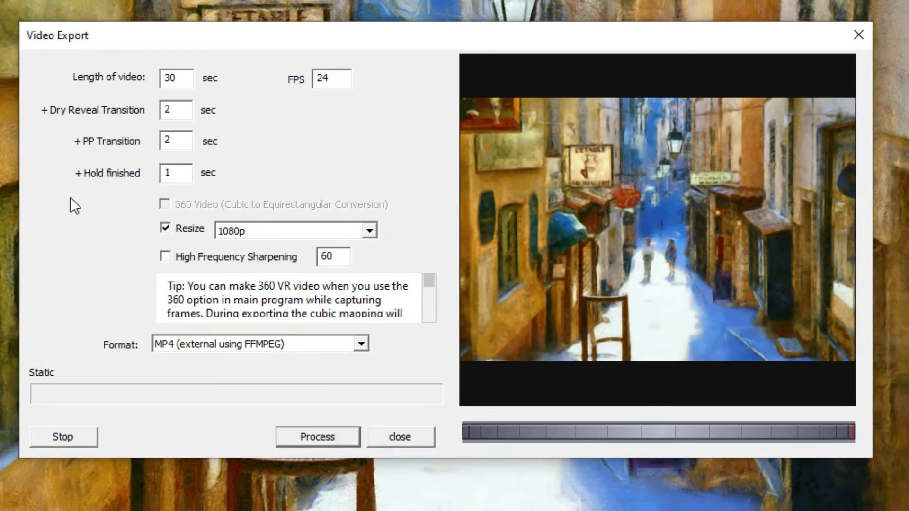
left_click(363, 346)
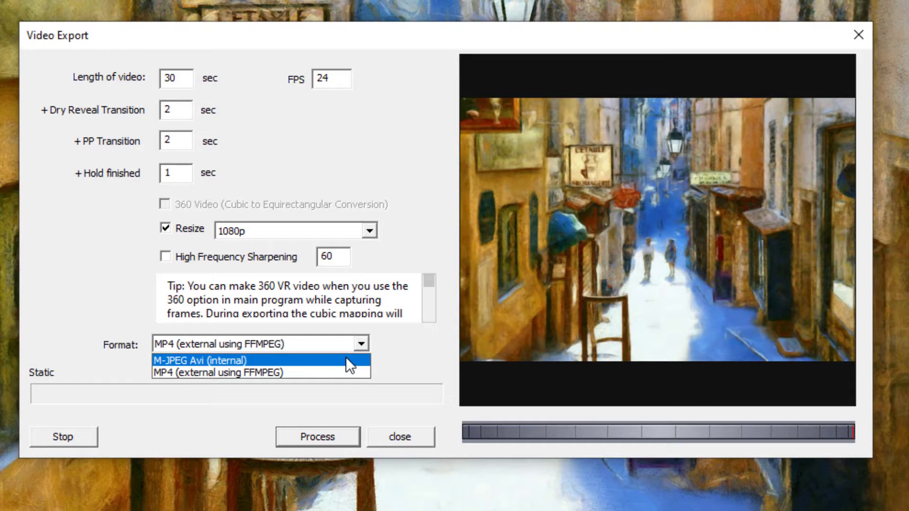
left_click(346, 357)
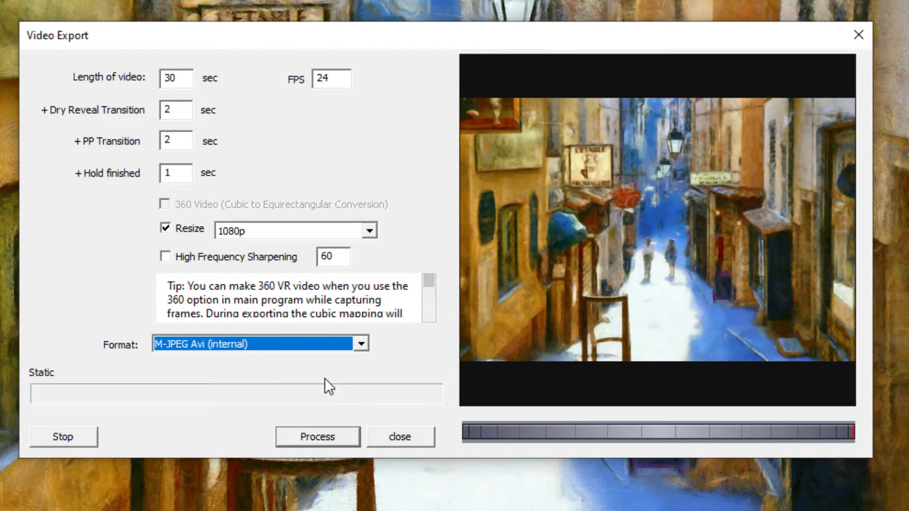
Export the painting video under the file name 'video', producing a 404.12 MB file
left_click(317, 436)
type("video")
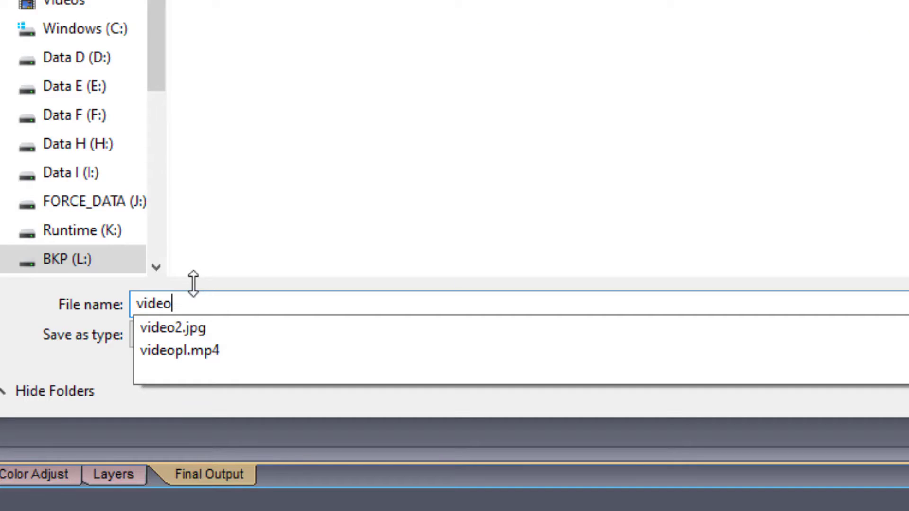
key("Return")
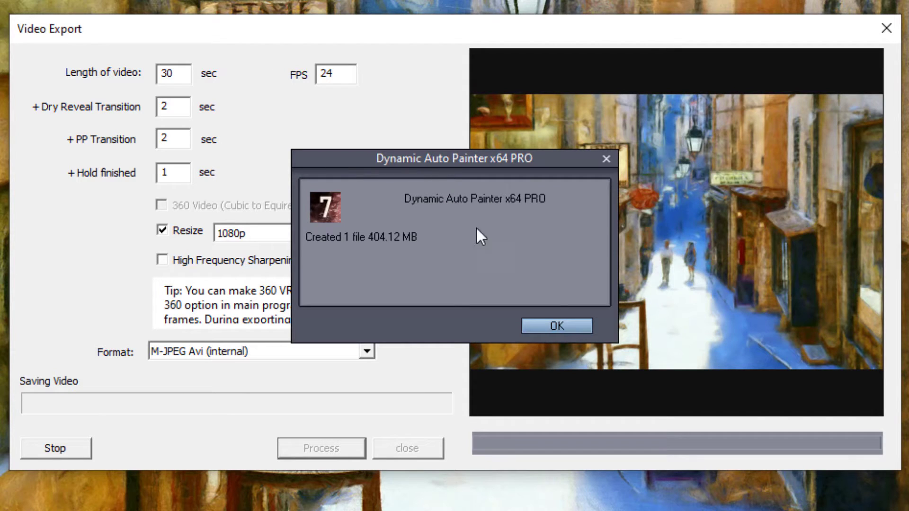
Dismiss the export-finished message and play video.avi in VLC
left_click(562, 327)
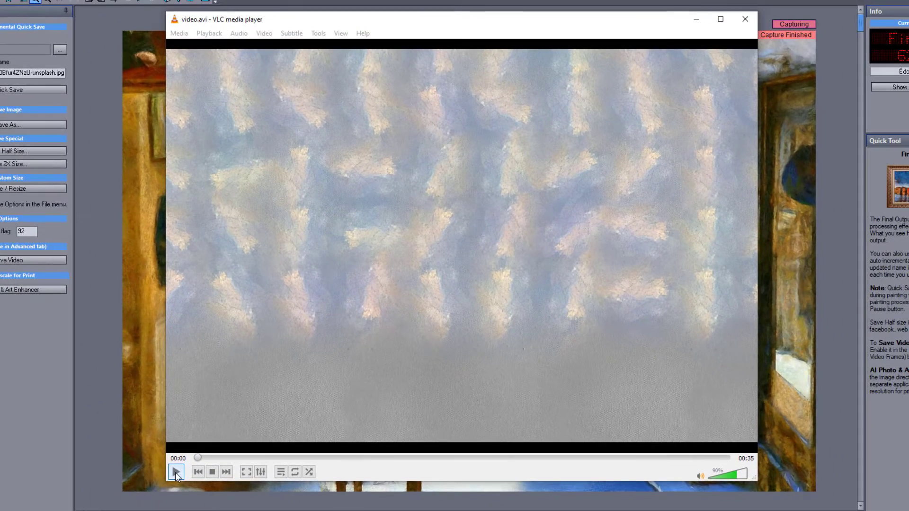
left_click(175, 472)
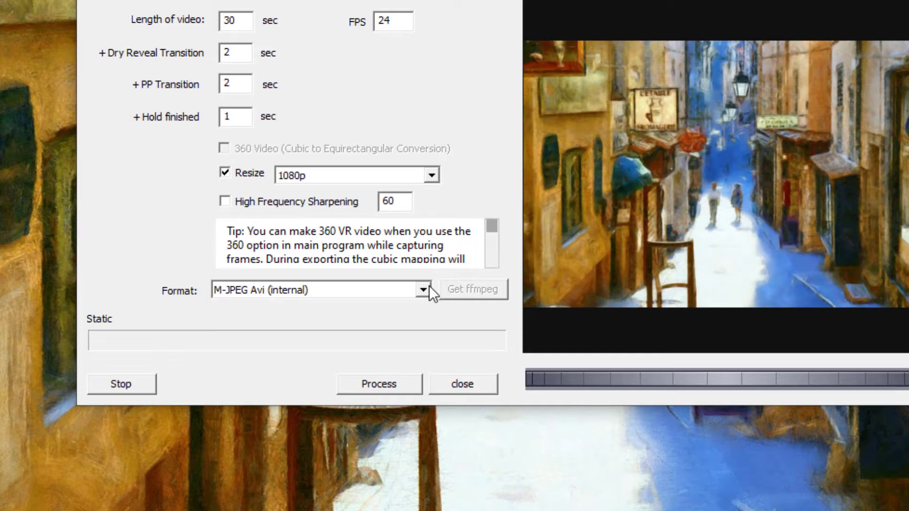
Switch the export format to MP4 (external using FFMPEG) and look up where to get ffmpeg
left_click(422, 289)
left_click(389, 315)
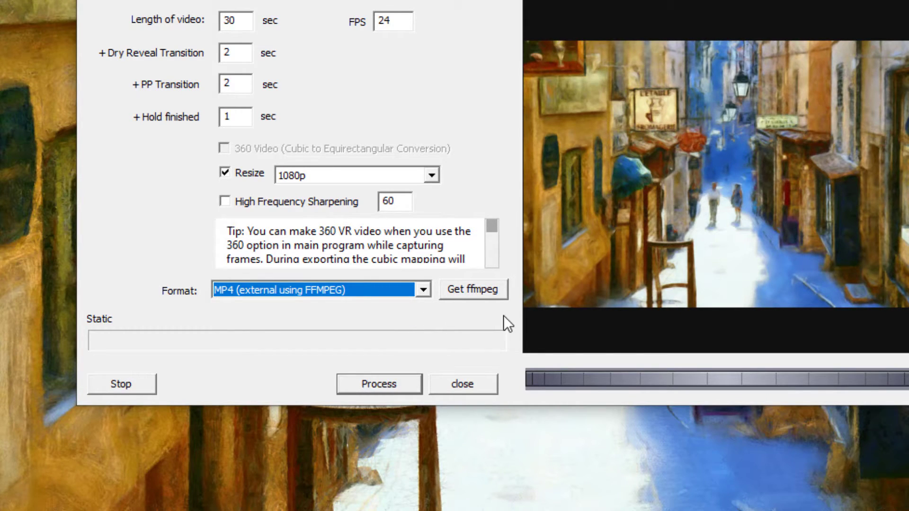
left_click(486, 286)
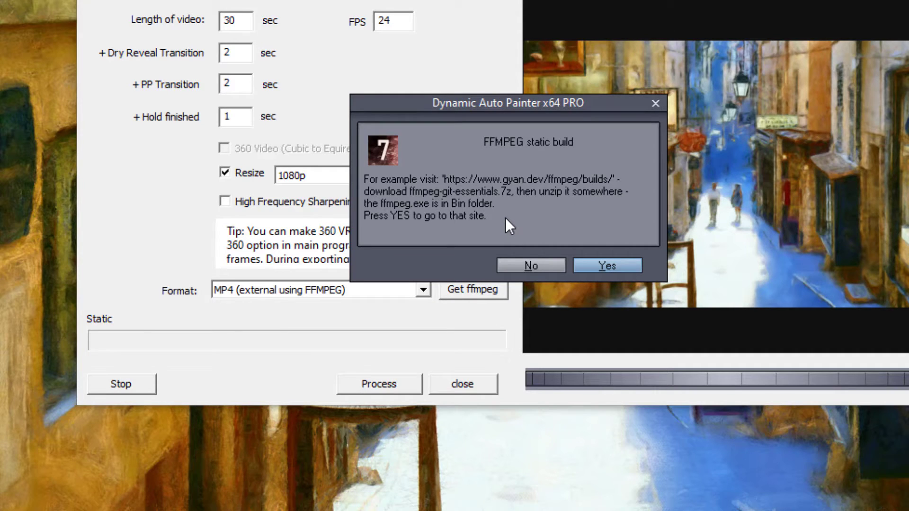
Go to the Codex FFmpeg builds page and scroll to the 5.0.1 release essentials downloads
left_click(601, 261)
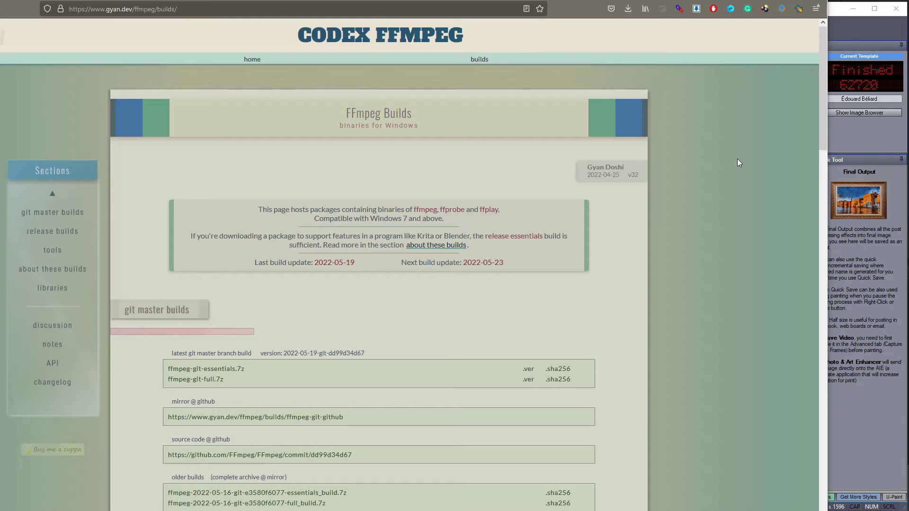
scroll(736, 159, "down", 6)
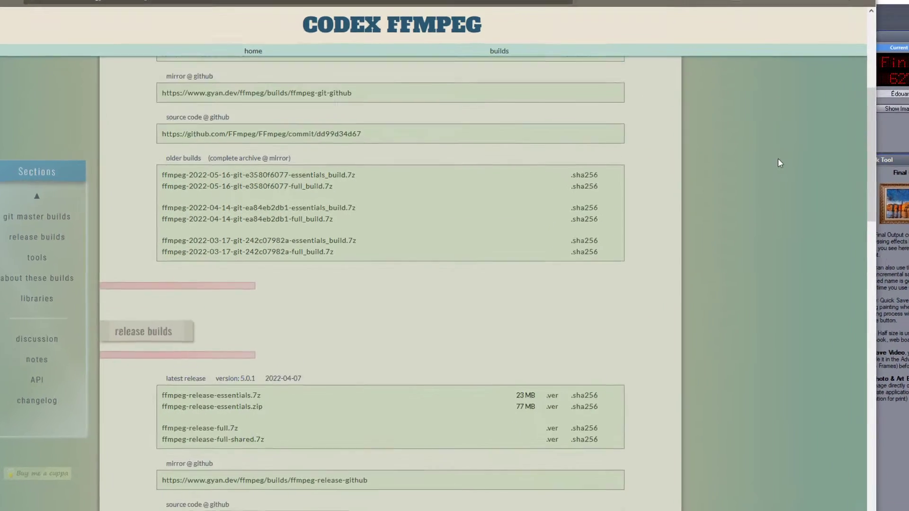
scroll(778, 160, "down", 3)
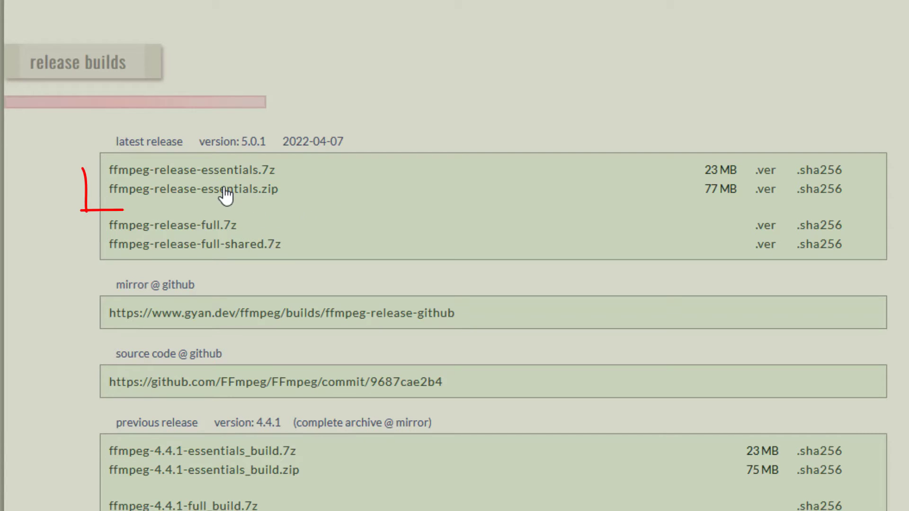
Extract the ffmpeg-5.0.1-essentials_build zip here and browse into its bin folder holding ffmpeg.exe
right_click(168, 76)
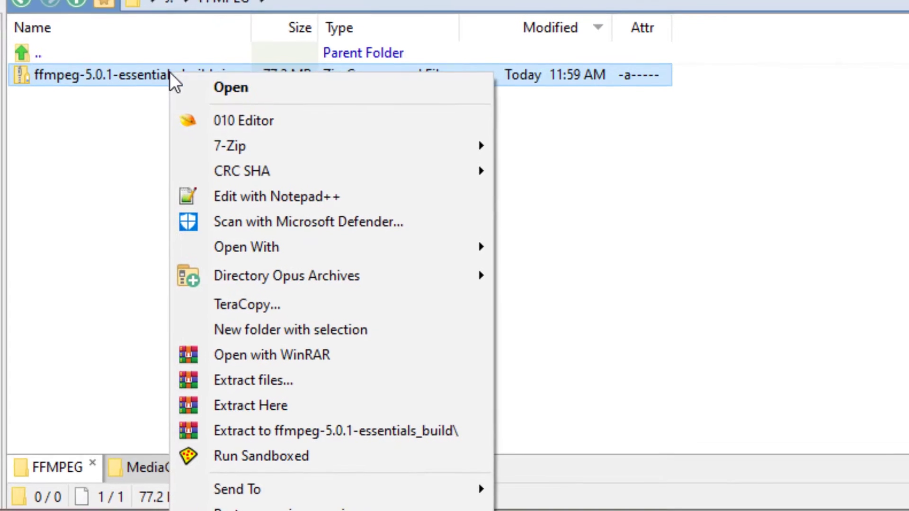
left_click(276, 375)
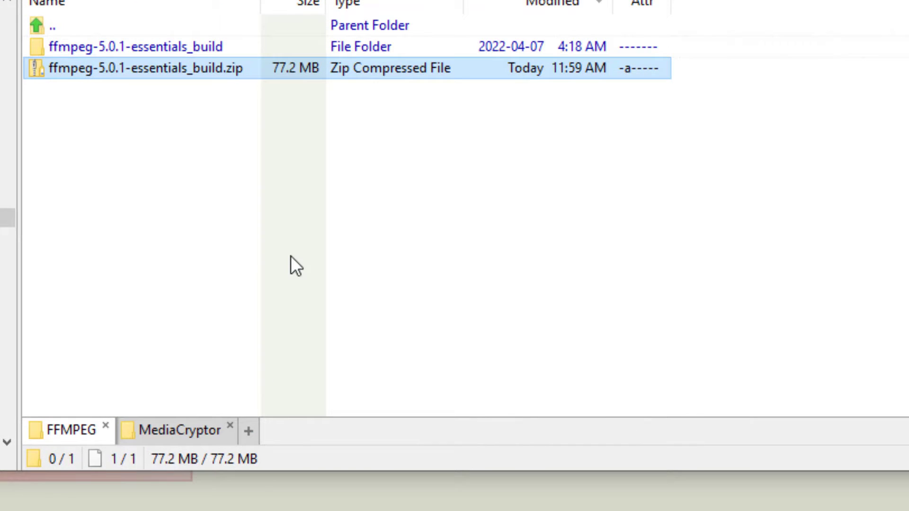
double_click(194, 47)
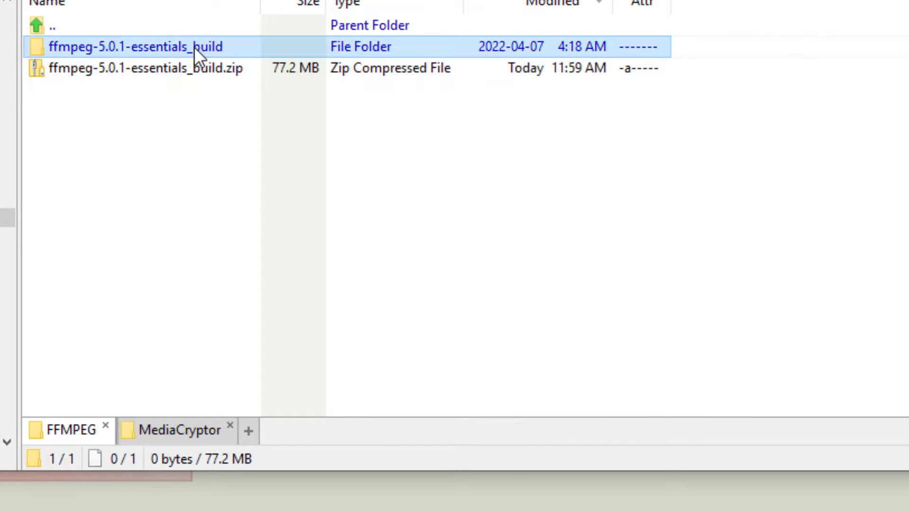
double_click(52, 45)
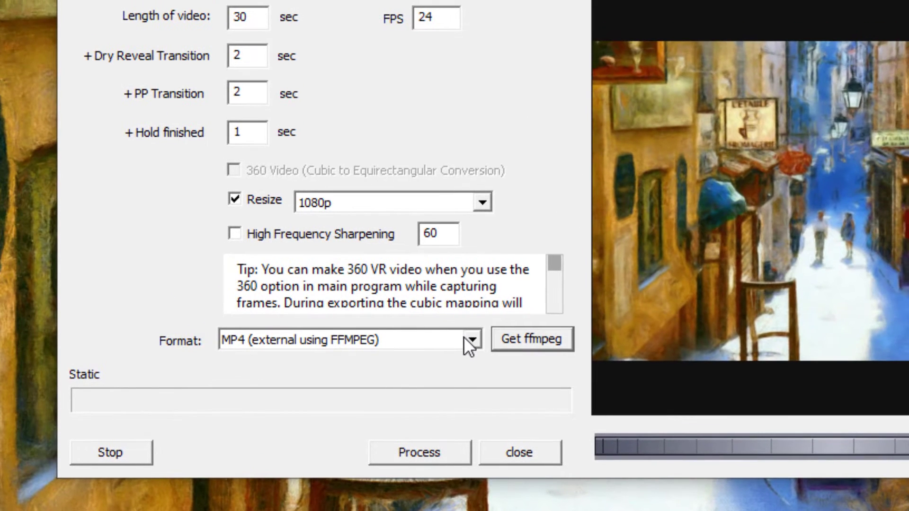
Point the MP4 export at ffmpeg.exe in the essentials bin folder and export to L:\!DAP\video.mp4
left_click(419, 452)
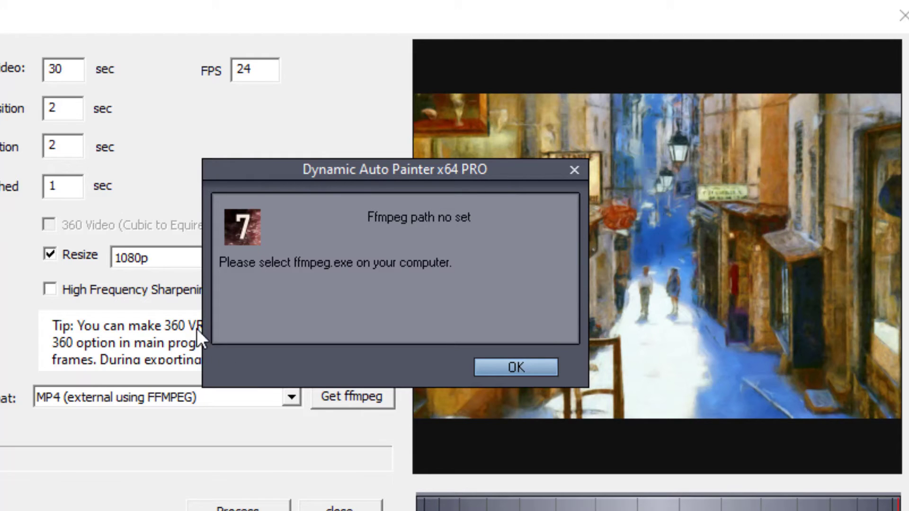
left_click(502, 370)
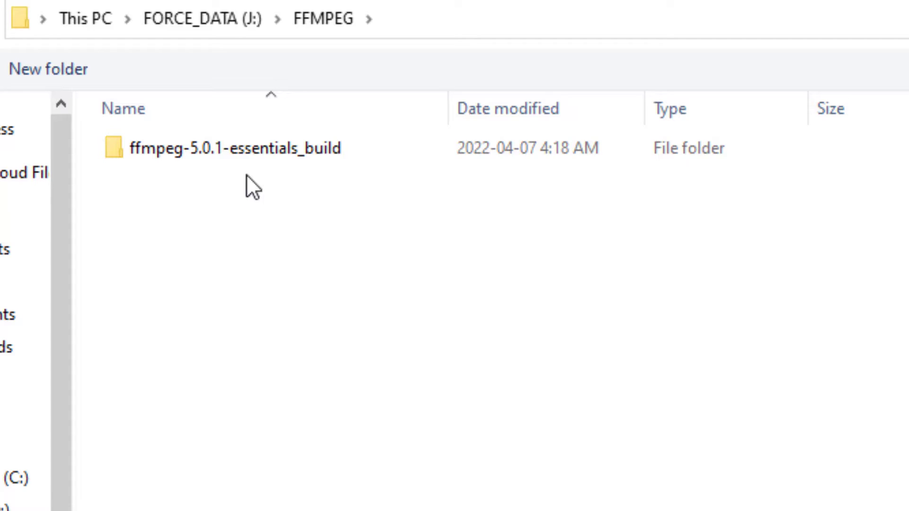
left_click(225, 159)
double_click(224, 157)
double_click(117, 148)
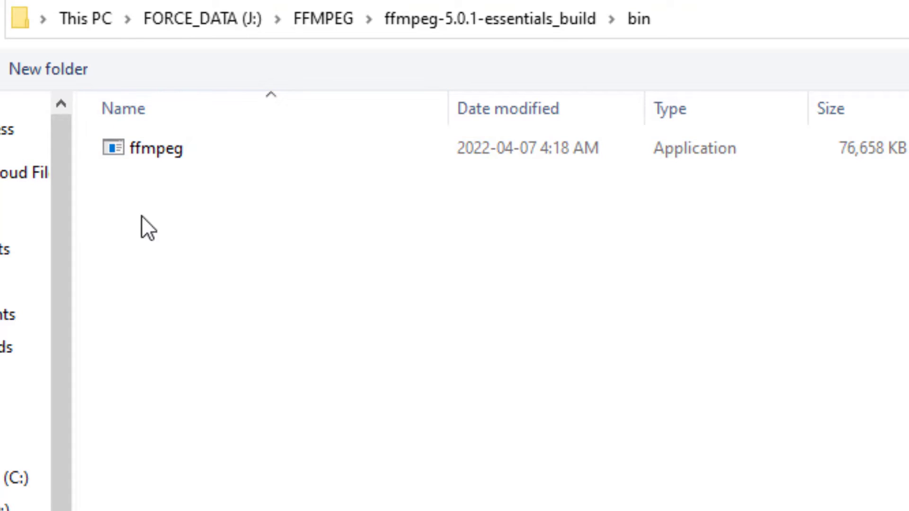
left_click(147, 147)
double_click(147, 147)
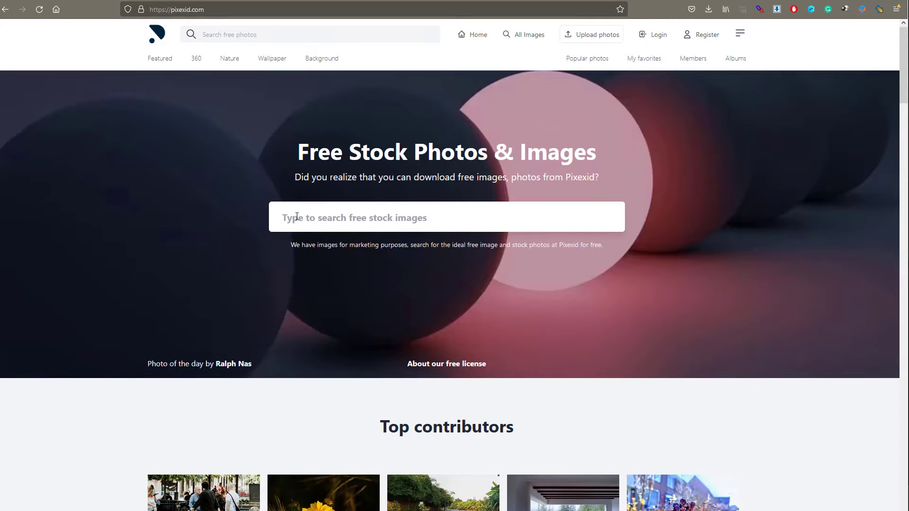
Search Pixexid for '360 panorama' and open the pirate-ship boat panorama from the results
left_click(296, 216)
type("360 panorama")
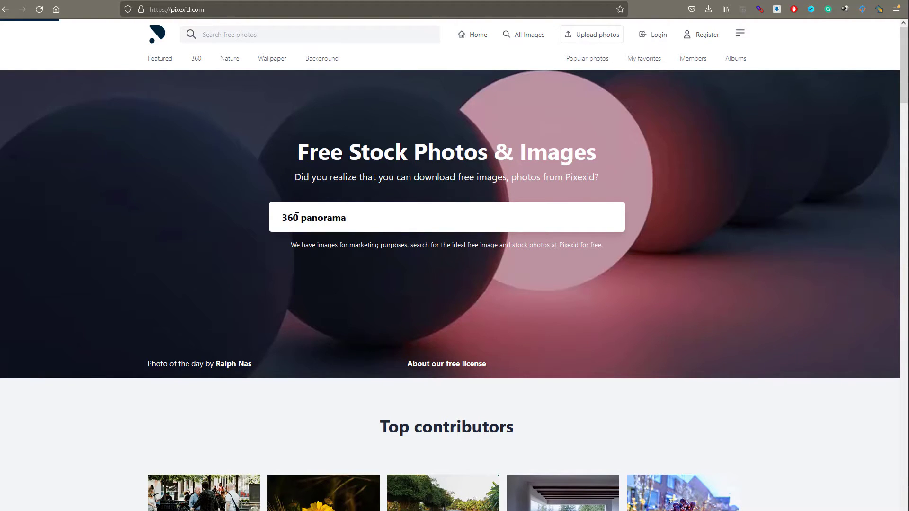
key("Return")
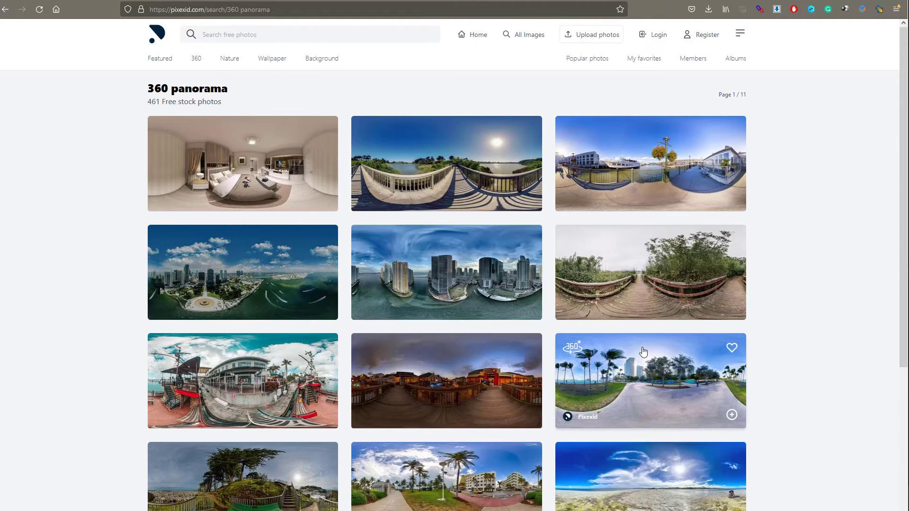
scroll(643, 352, "down", 2)
left_click(275, 240)
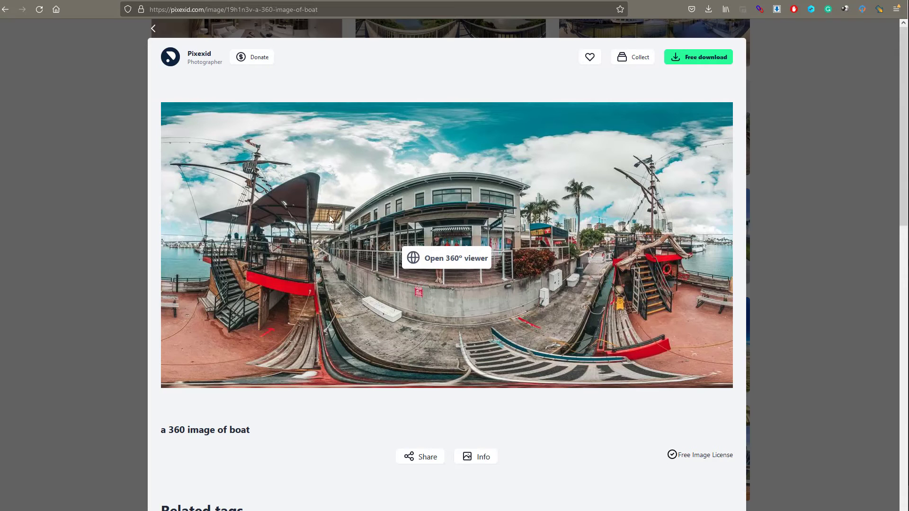
Load the boat panorama, set 4000px Large Print output, convert to 4K cube faces, and paint
left_click(707, 58)
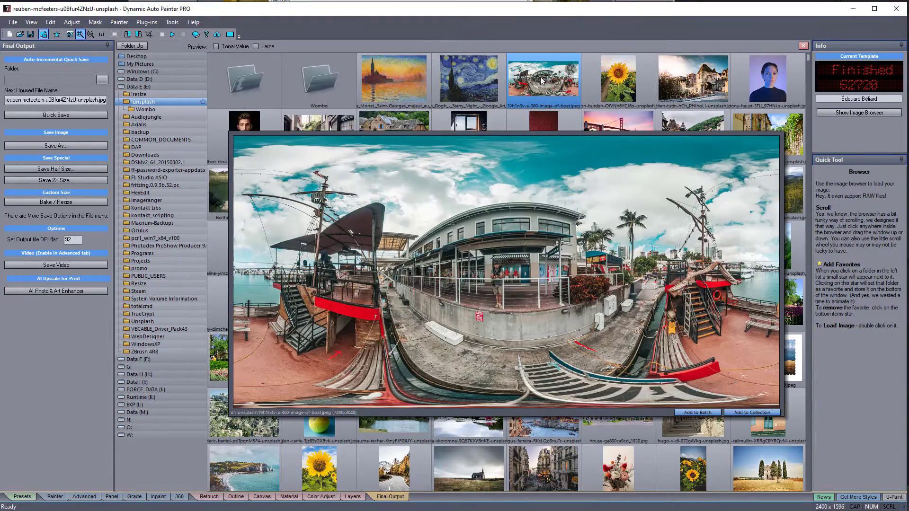
double_click(541, 81)
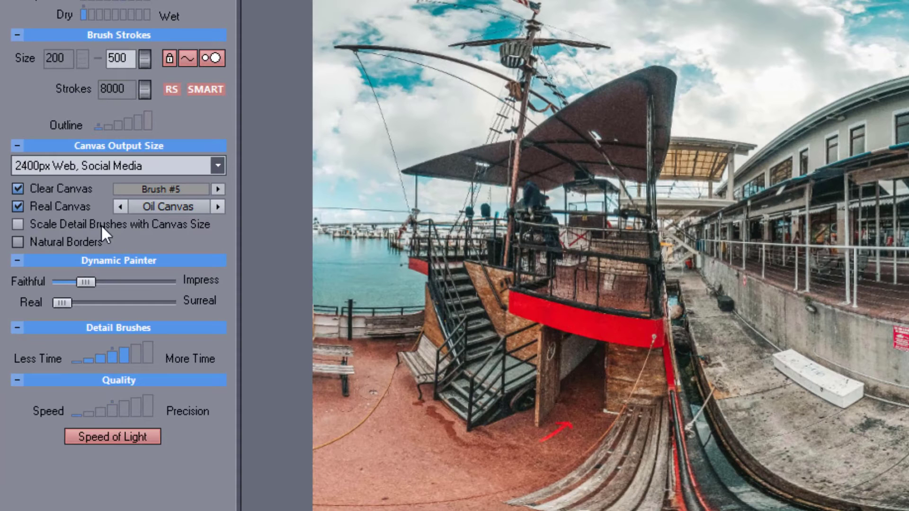
left_click(218, 165)
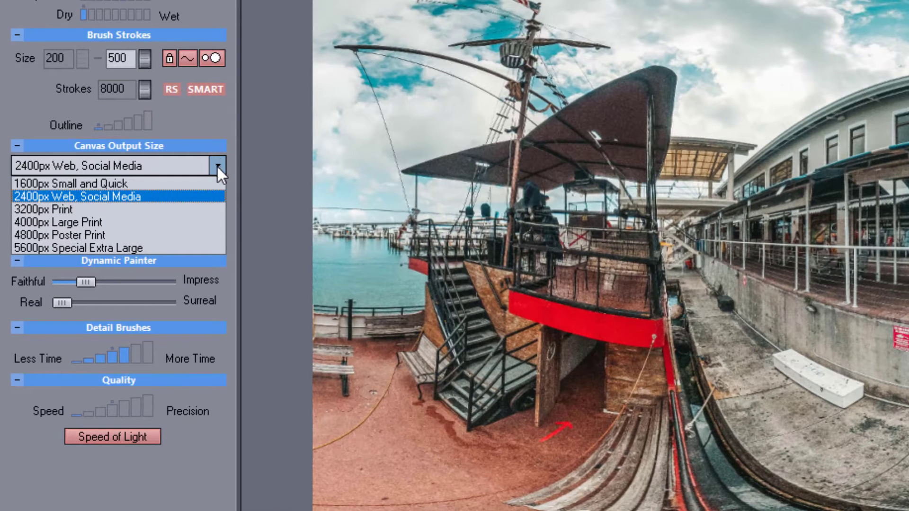
left_click(198, 221)
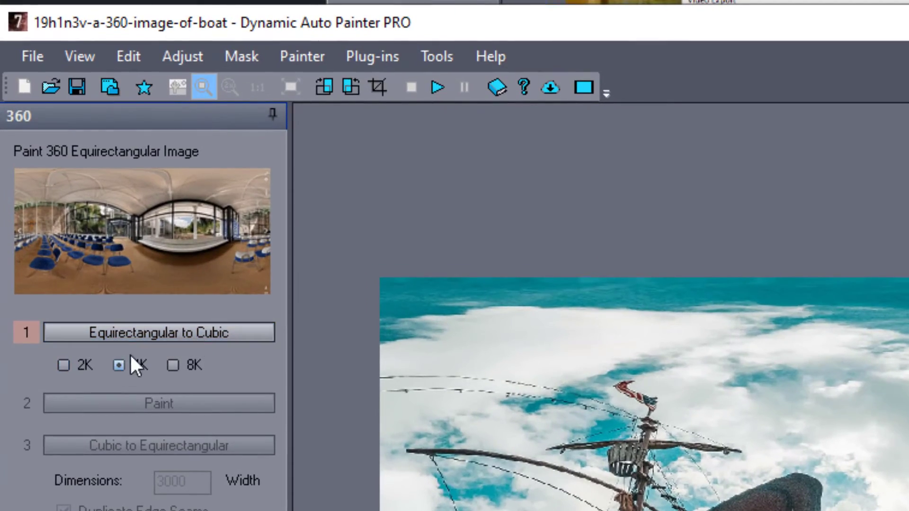
left_click(149, 334)
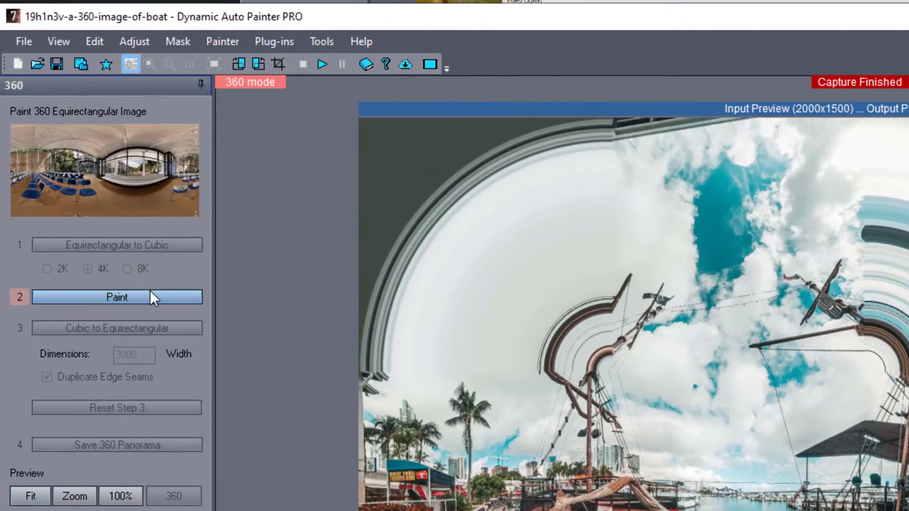
left_click(80, 156)
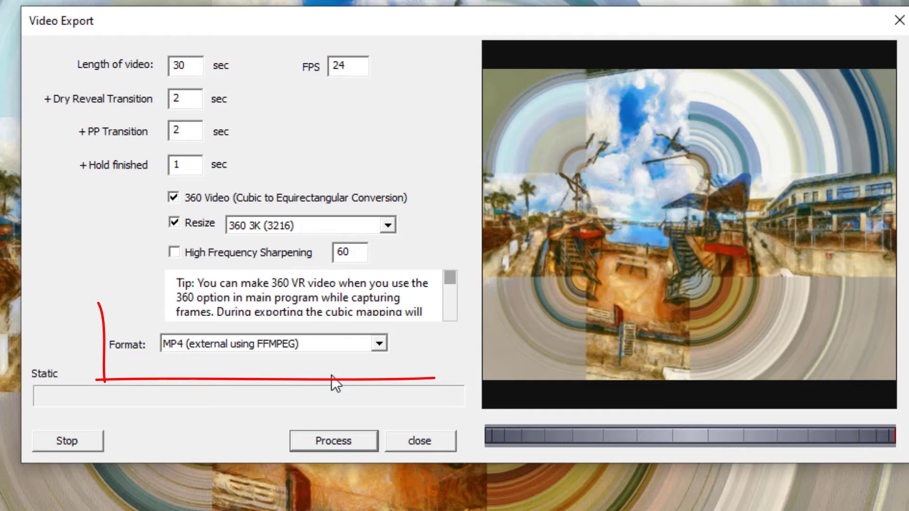
Start processing the 360 MP4 export at 360 3K (3216) via external FFMPEG
left_click(333, 440)
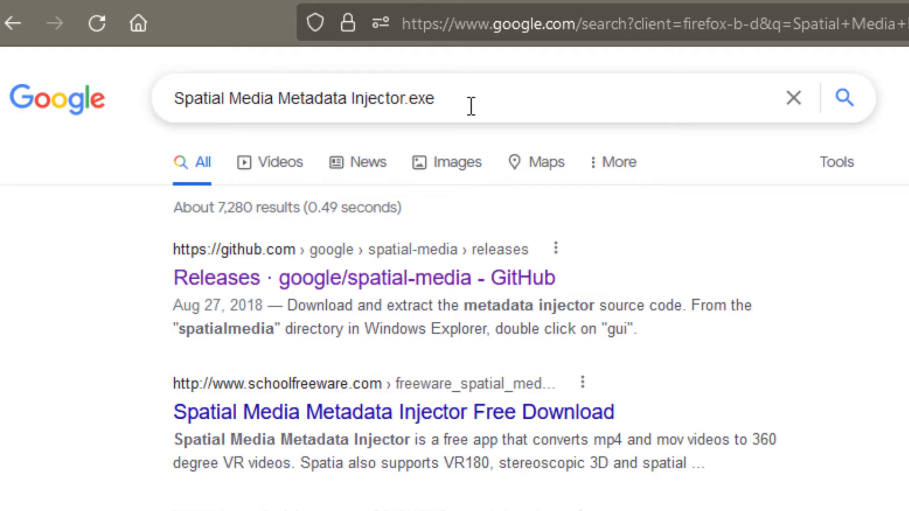
Open the google/spatial-media GitHub releases result and scroll down to the v2.1 assets
left_click(511, 283)
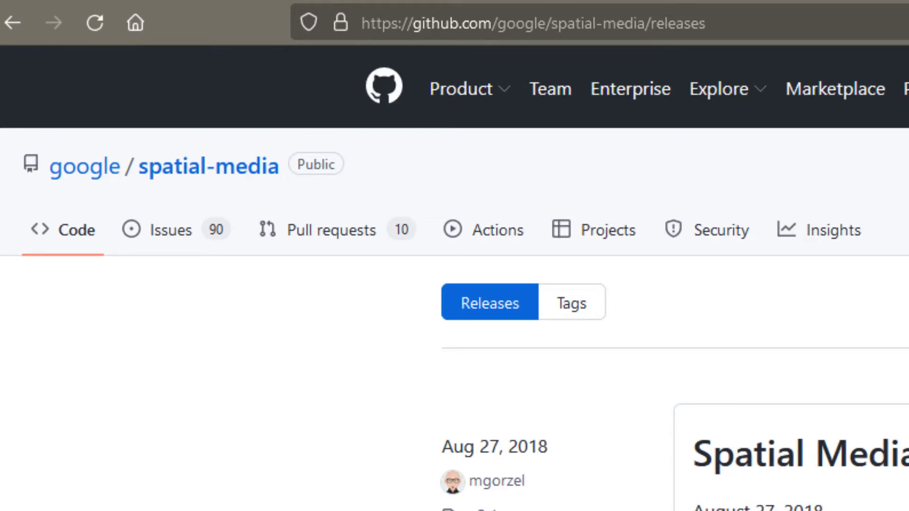
scroll(524, 261, "down", 5)
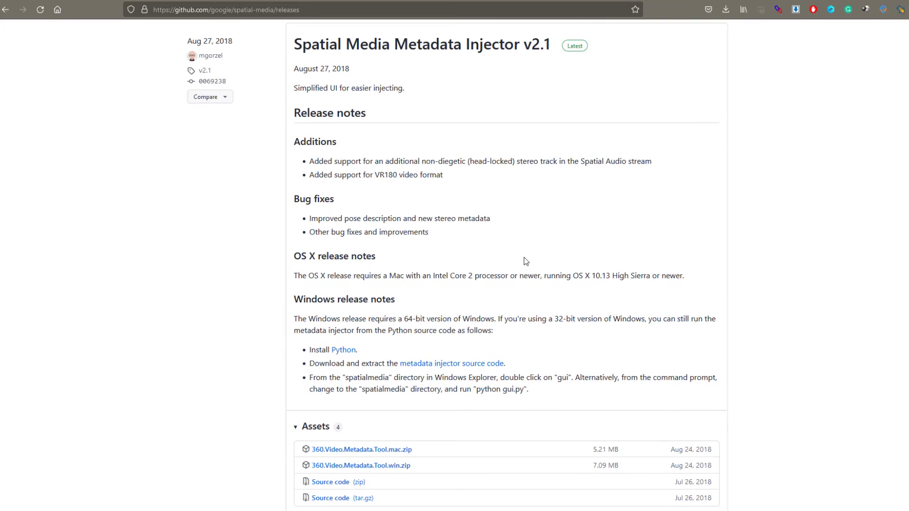
scroll(524, 261, "down", 2)
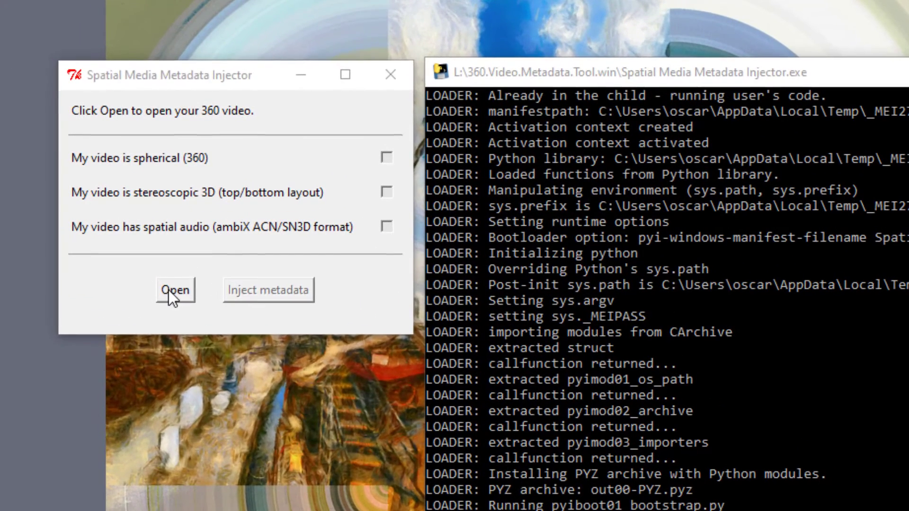
Load panorama.mp4, inject spherical 360 metadata, and save it as panorama_injected.mp4
left_click(168, 289)
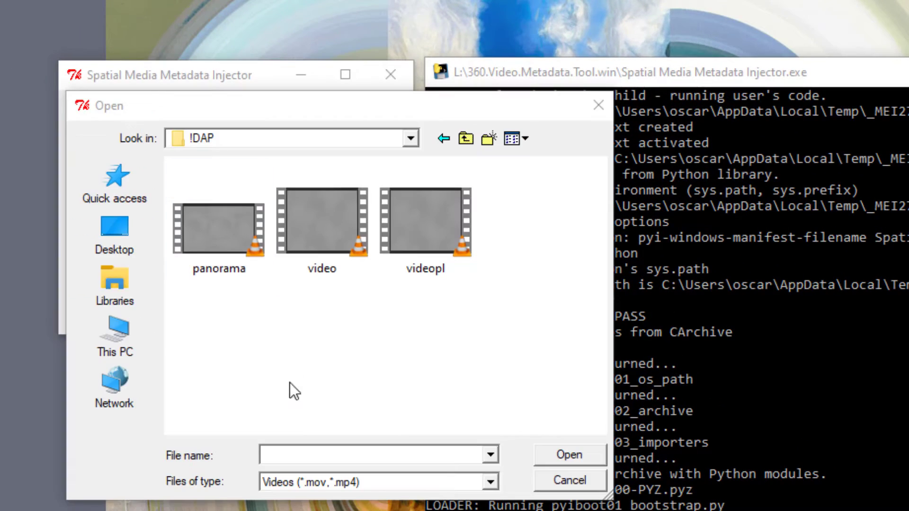
double_click(217, 228)
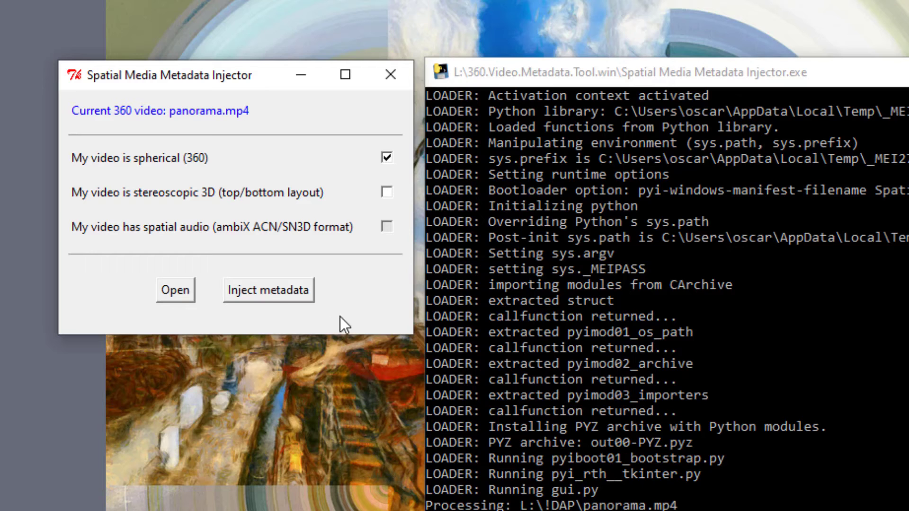
left_click(263, 291)
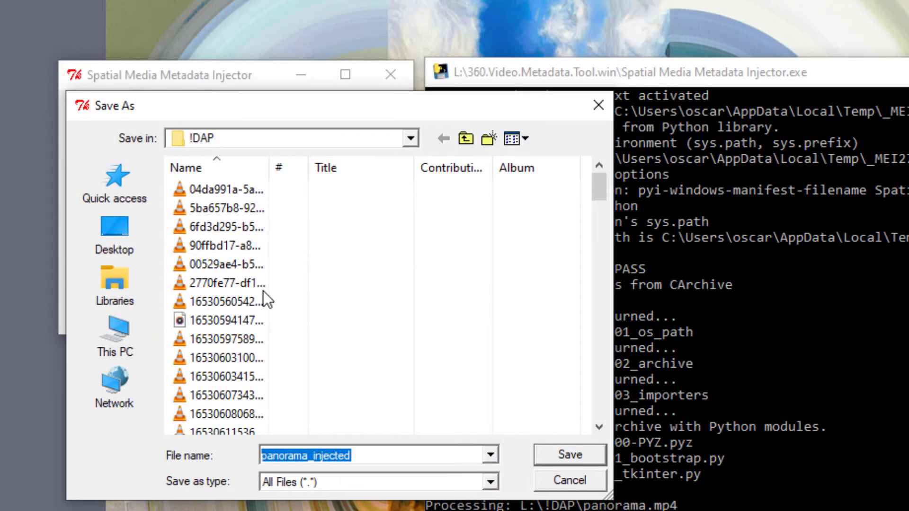
left_click(544, 454)
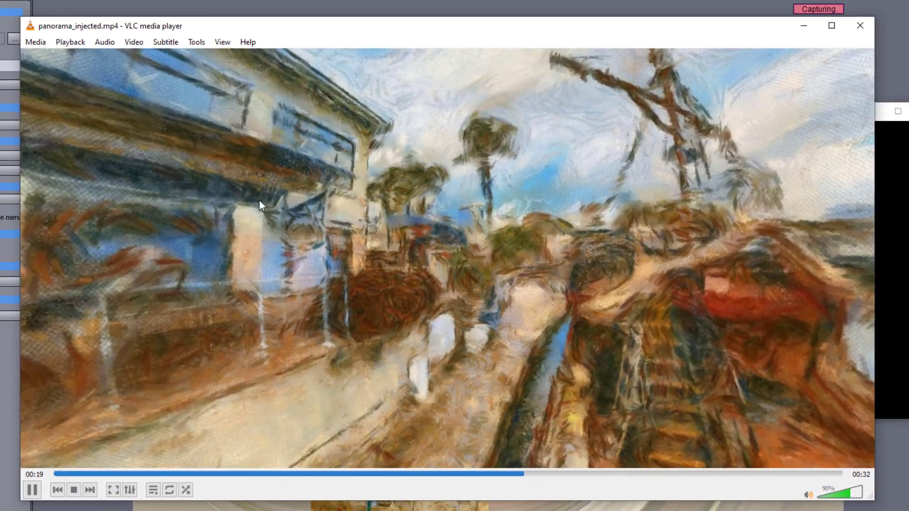
Pan the VLC 360 view up to the building, down onto the street, then back to the sky
left_click_drag(259, 200, 493, 313)
left_click_drag(403, 279, 537, 126)
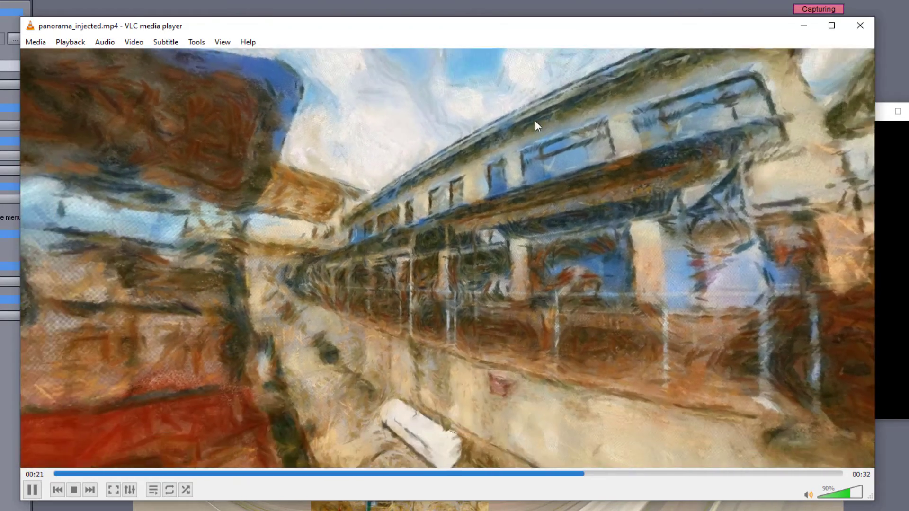
left_click_drag(279, 368, 390, 71)
left_click_drag(260, 247, 847, 194)
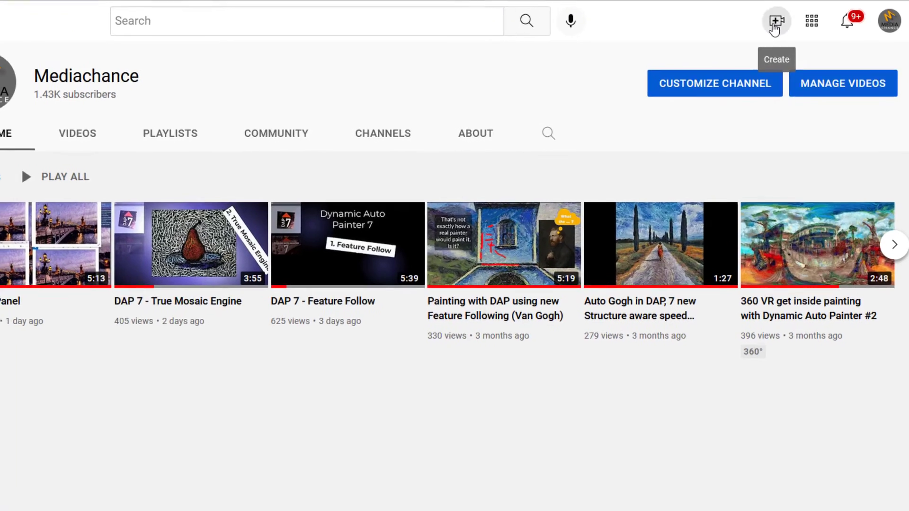
Upload panorama_injected.mp4 through Create > Upload videos, then drag the playing video to look around
left_click(774, 23)
left_click(804, 45)
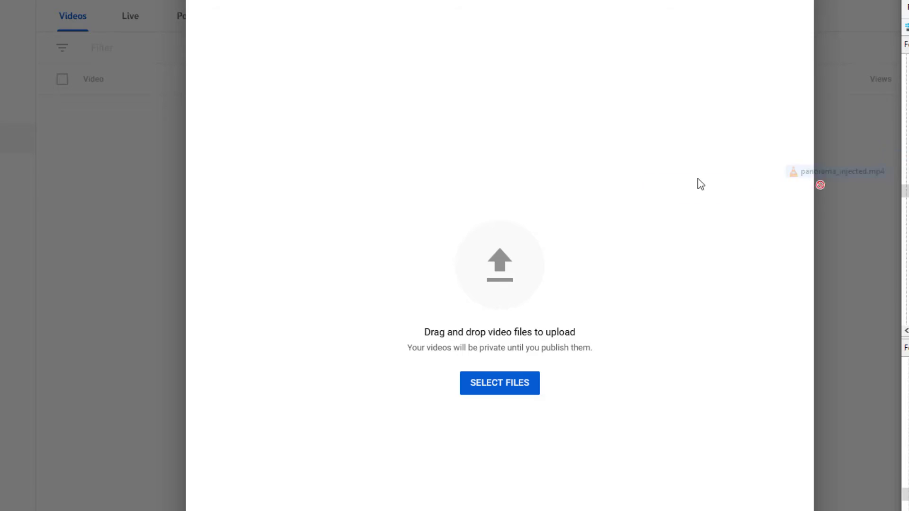
left_click_drag(700, 184, 470, 274)
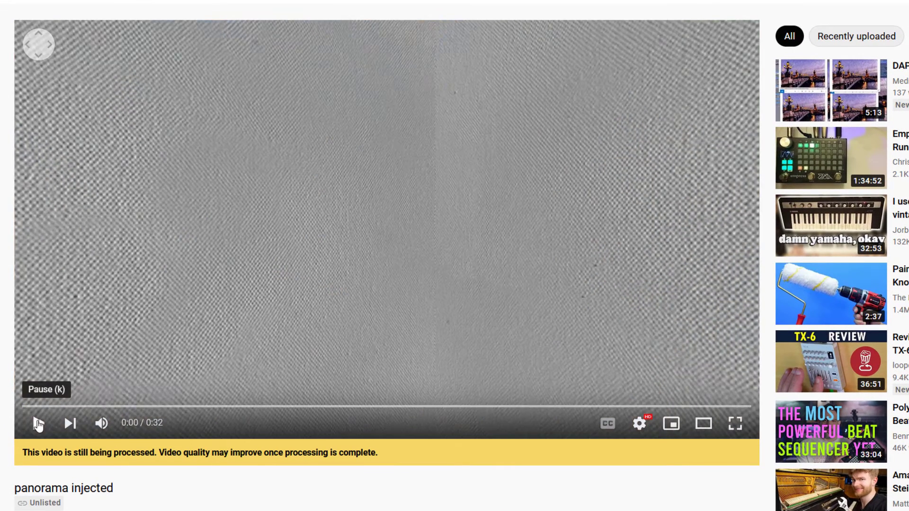
left_click_drag(425, 336, 110, 325)
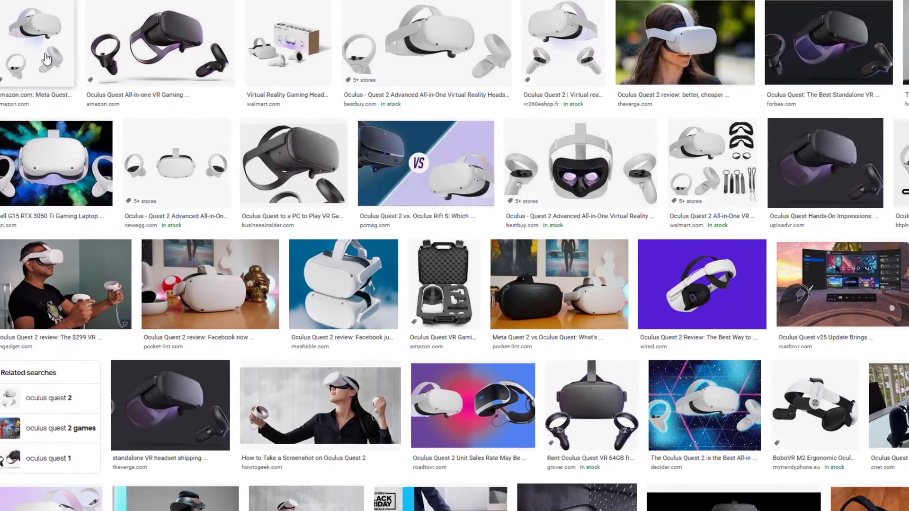
Open the first Oculus Quest 2 image result in the enlarged preview panel
left_click(87, 31)
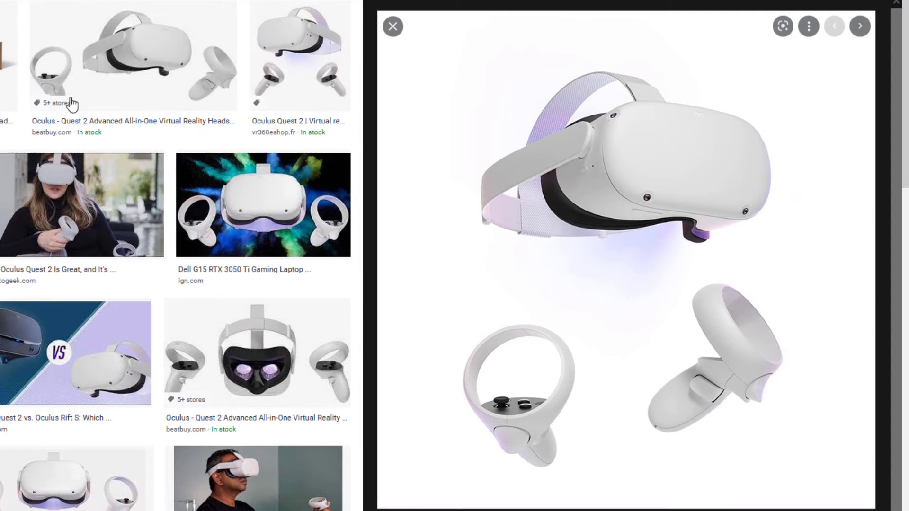